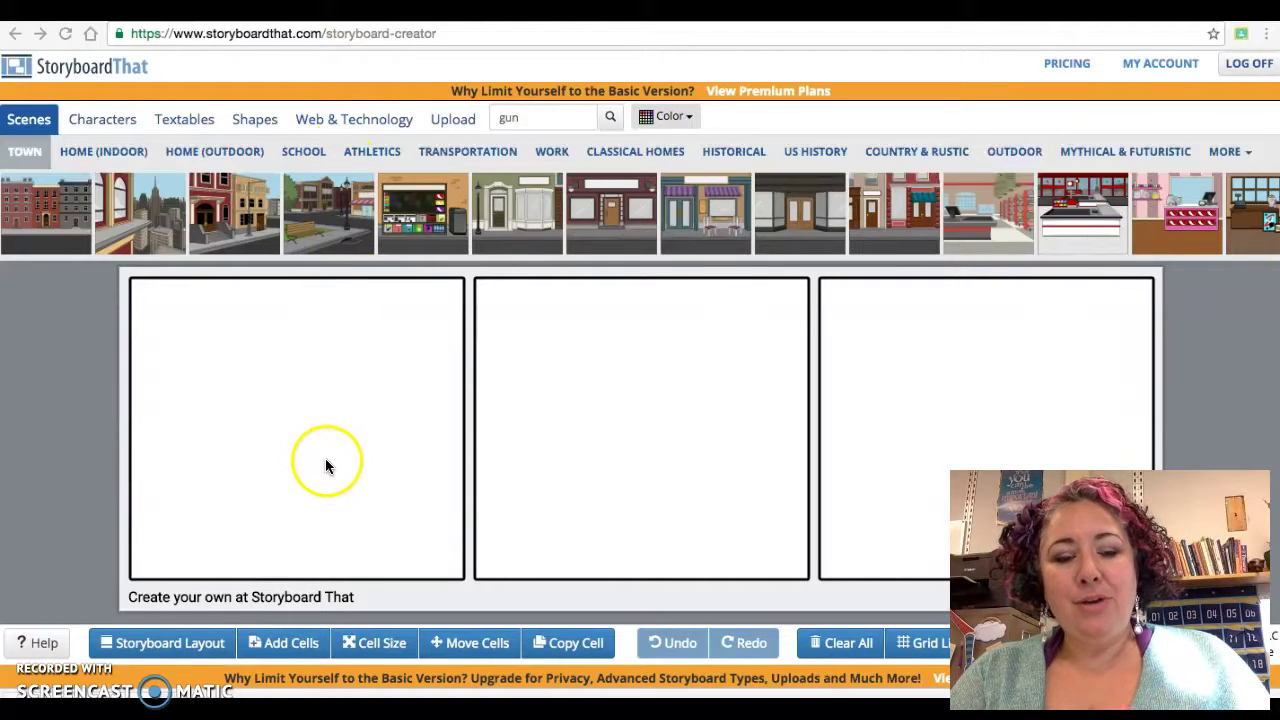
Bring up the Storyboard and Cell Layouts dialog from the Storyboard Layout button
click(200, 643)
click(200, 643)
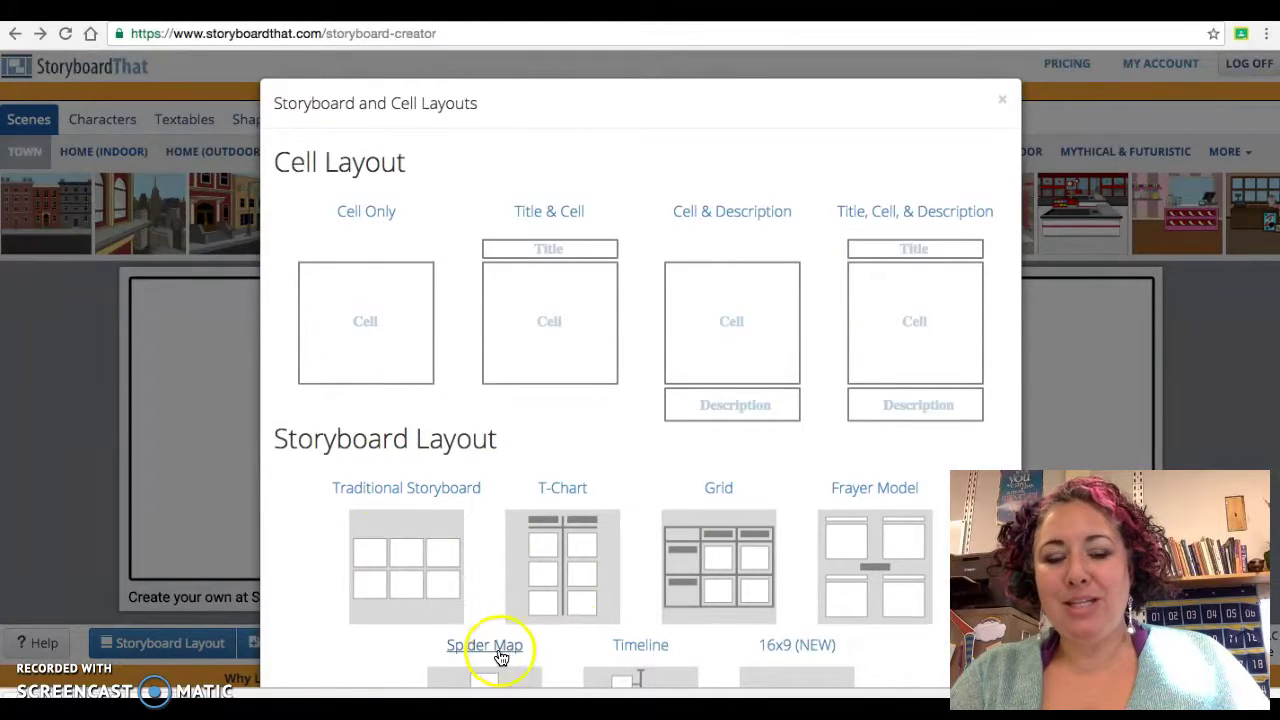
Switch to a Traditional Storyboard with a 3 x 2 grid of six cells
click(426, 568)
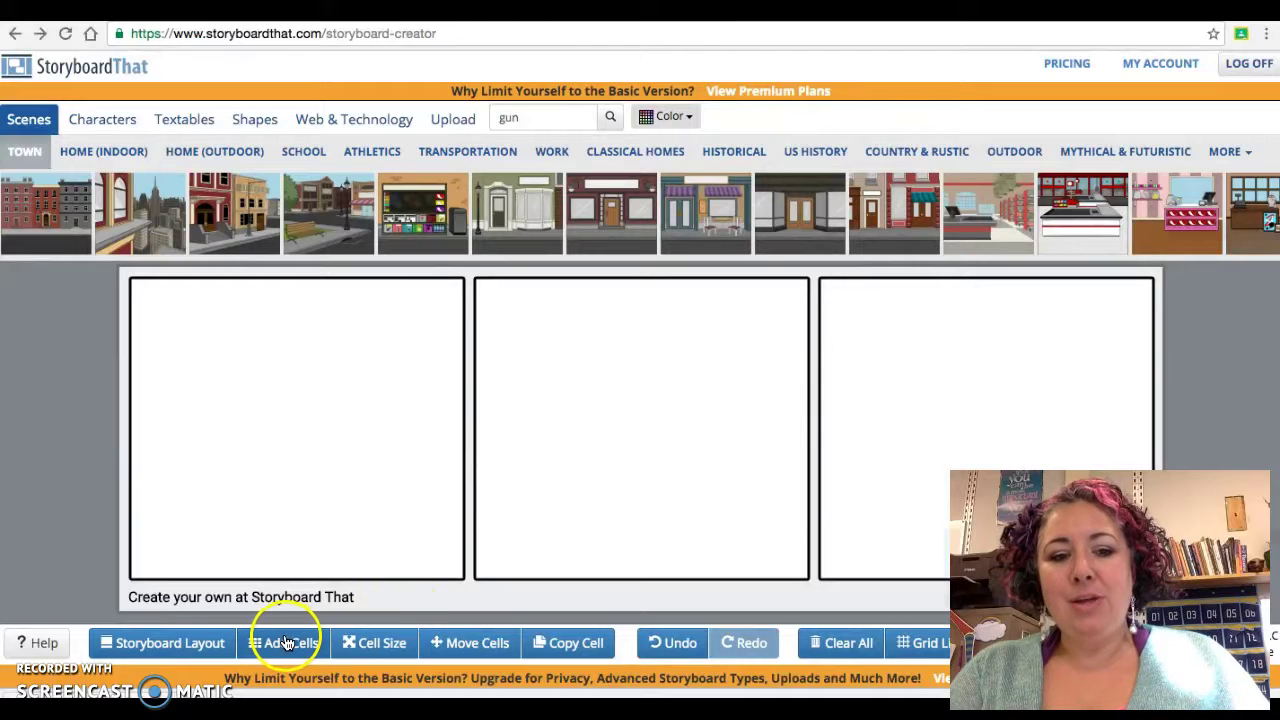
click(291, 644)
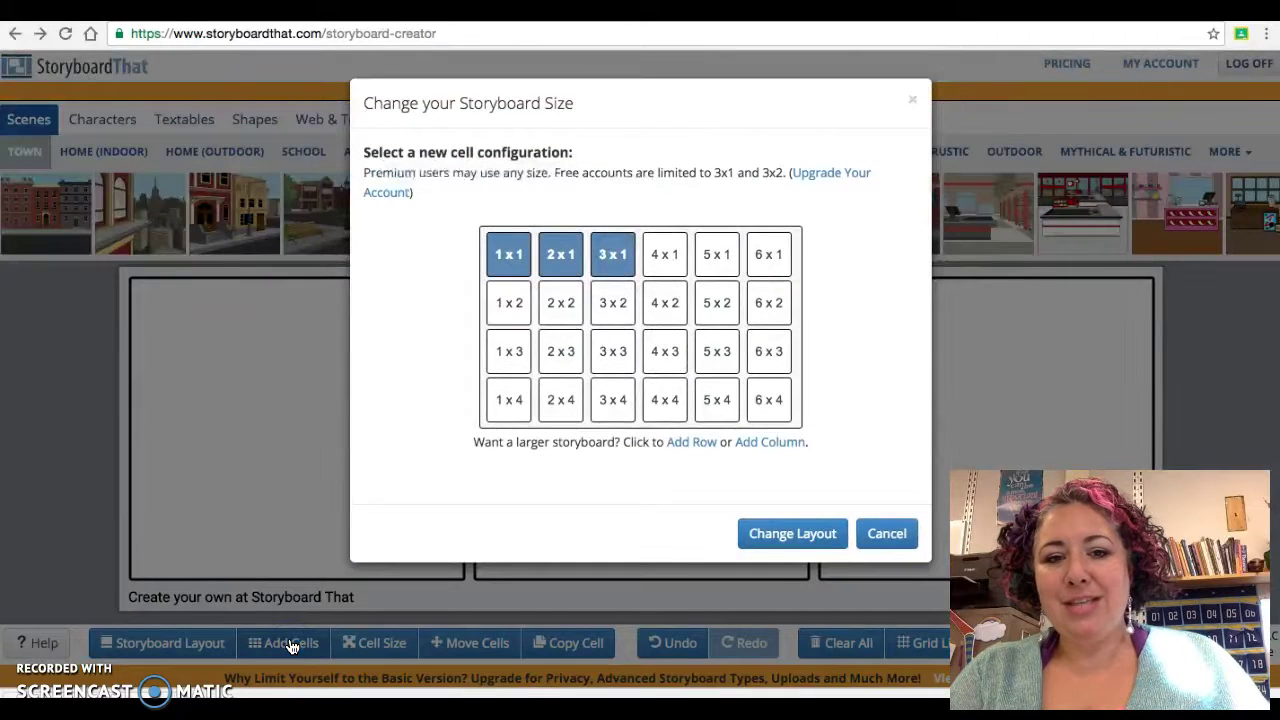
click(517, 310)
click(566, 305)
click(611, 310)
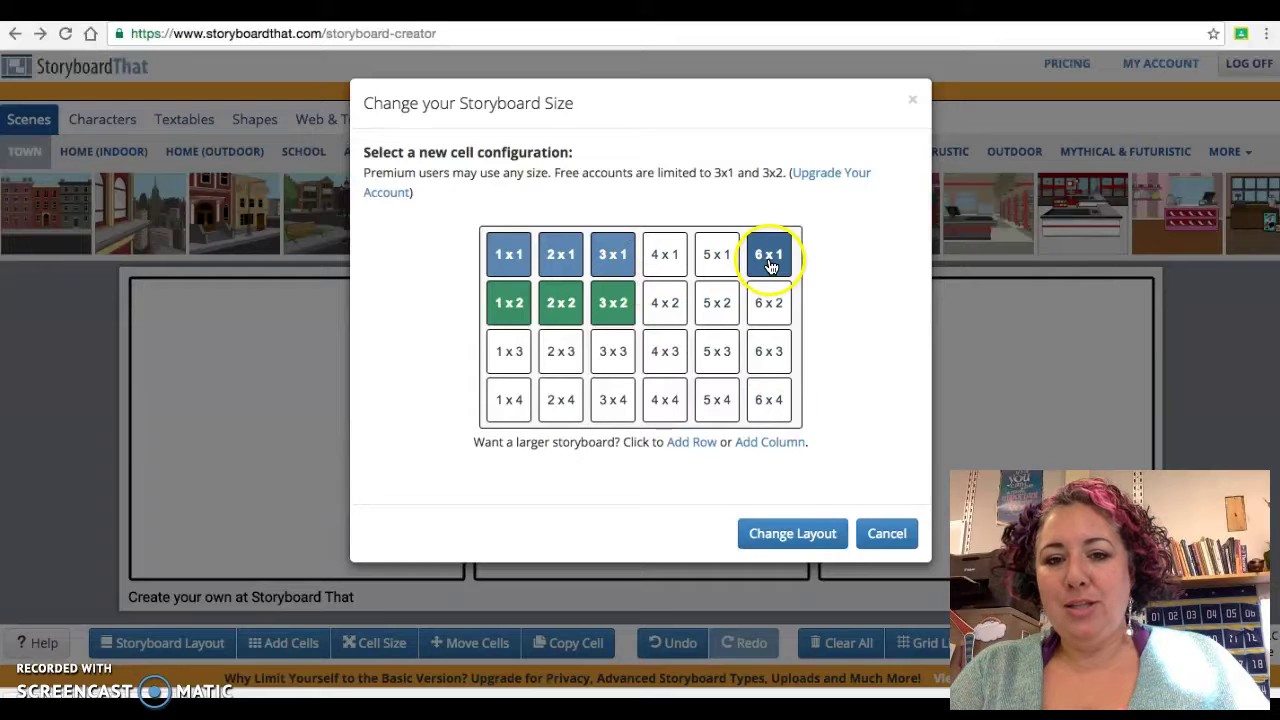
click(793, 537)
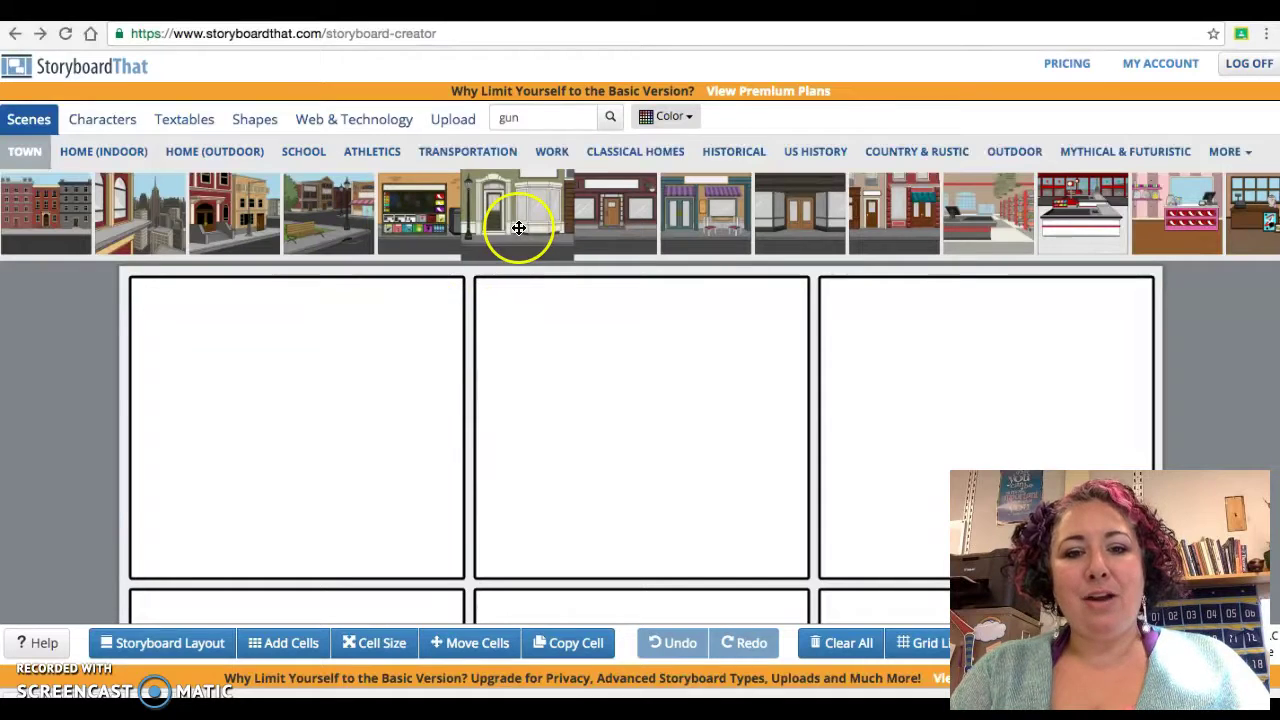
Browse to the OUTDOOR scenes and select a dense forest background
scroll(519, 228, right, 3)
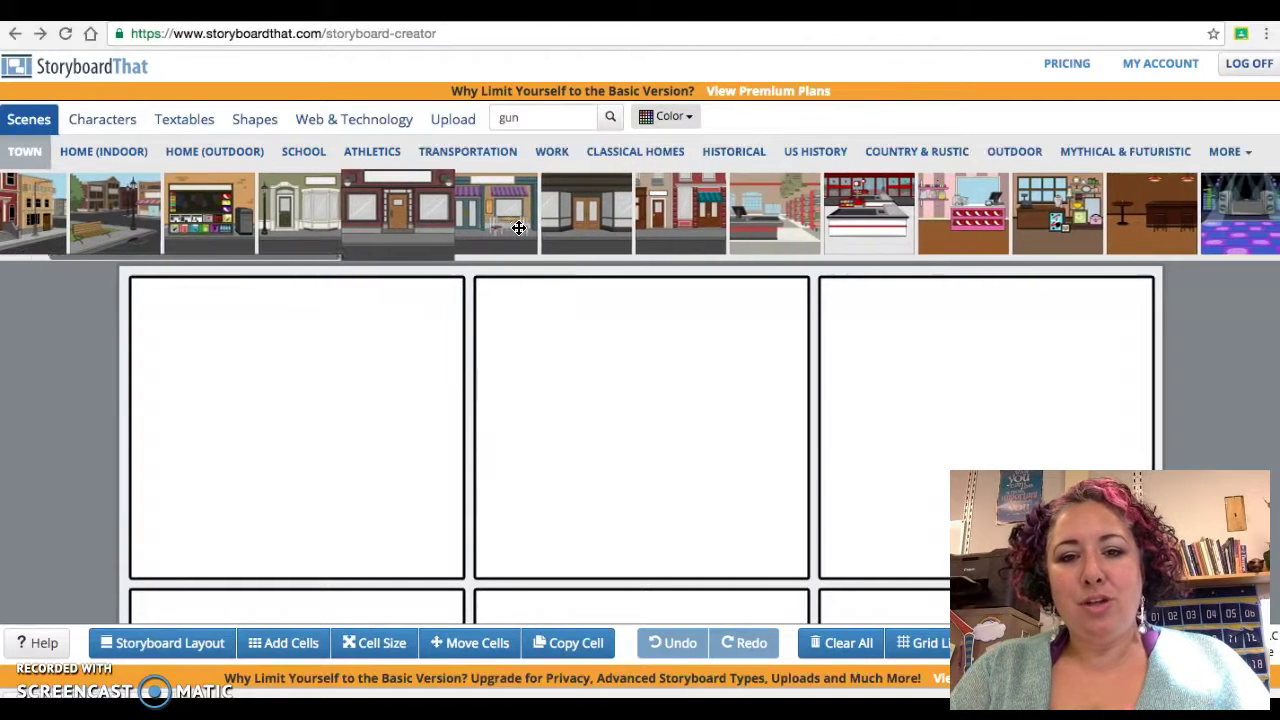
scroll(519, 228, right, 8)
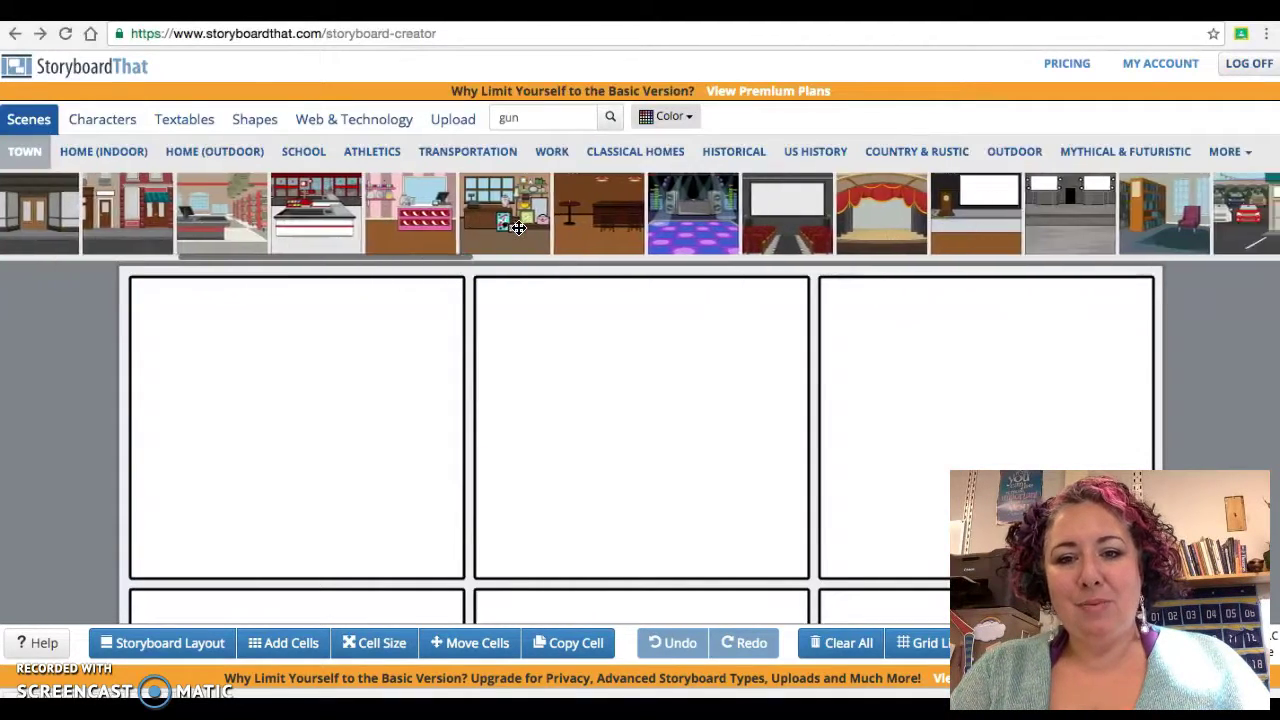
scroll(519, 228, right, 10)
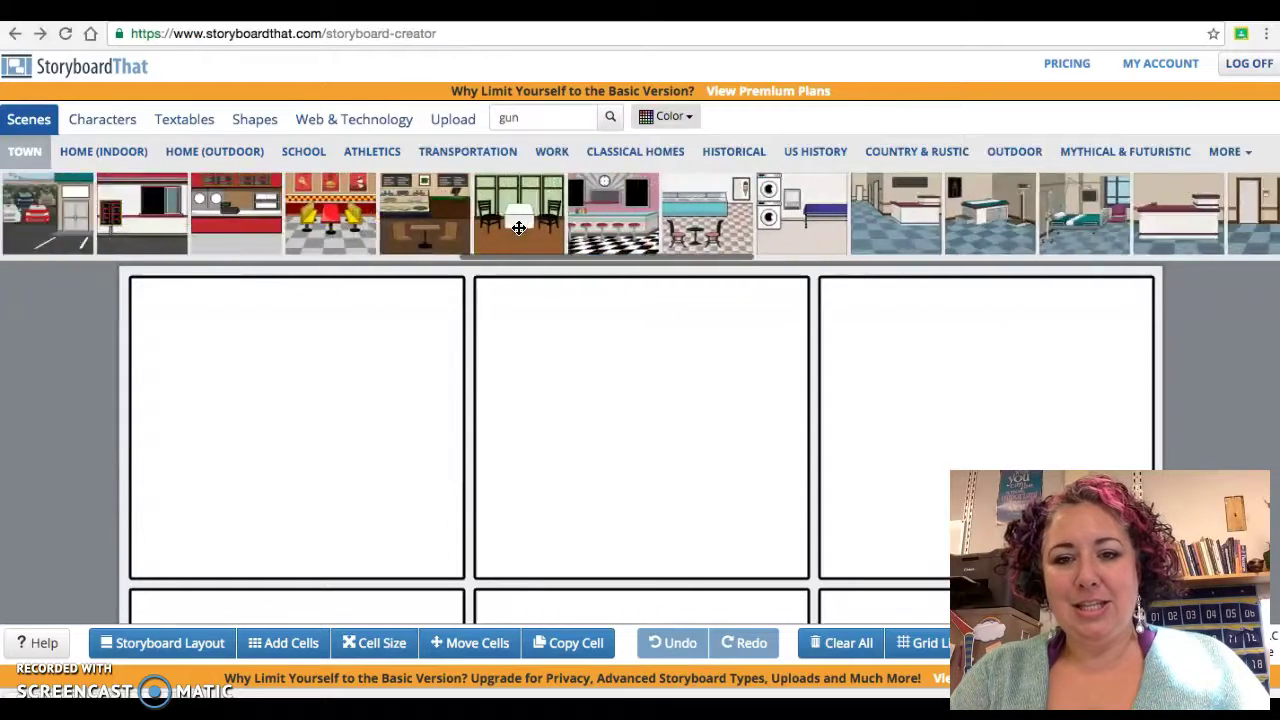
scroll(519, 228, right, 3)
click(553, 150)
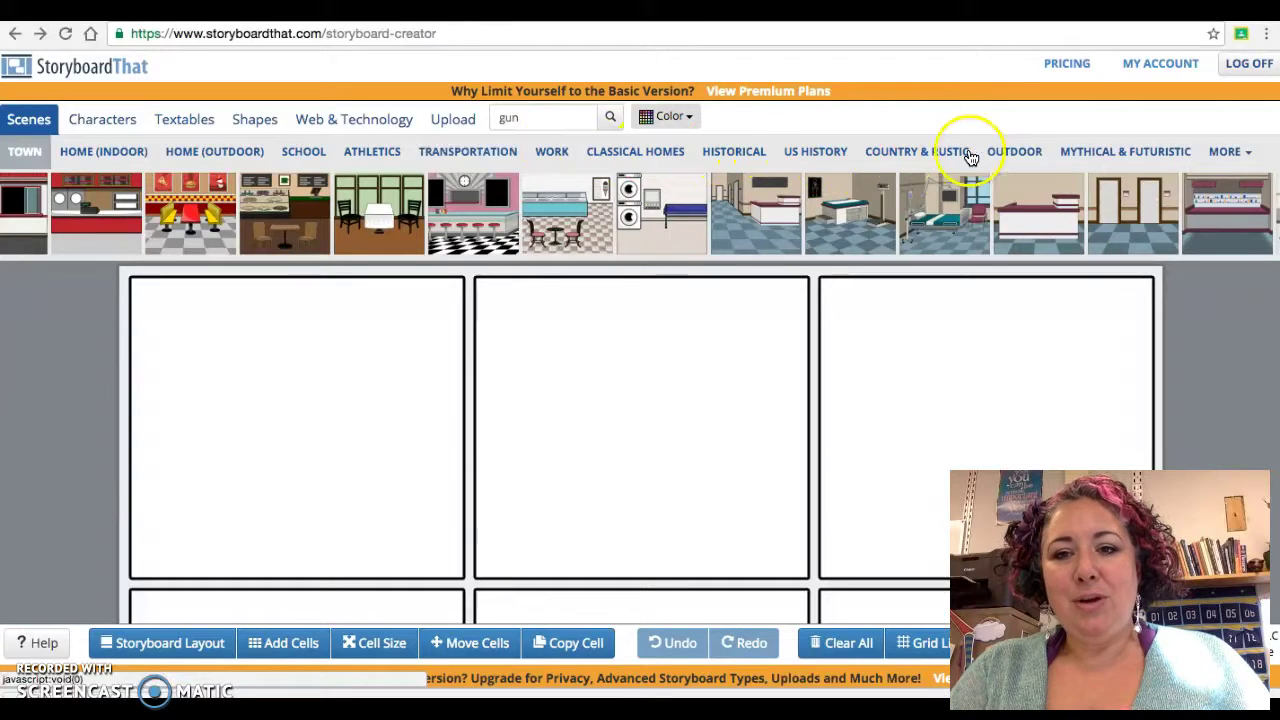
click(1014, 152)
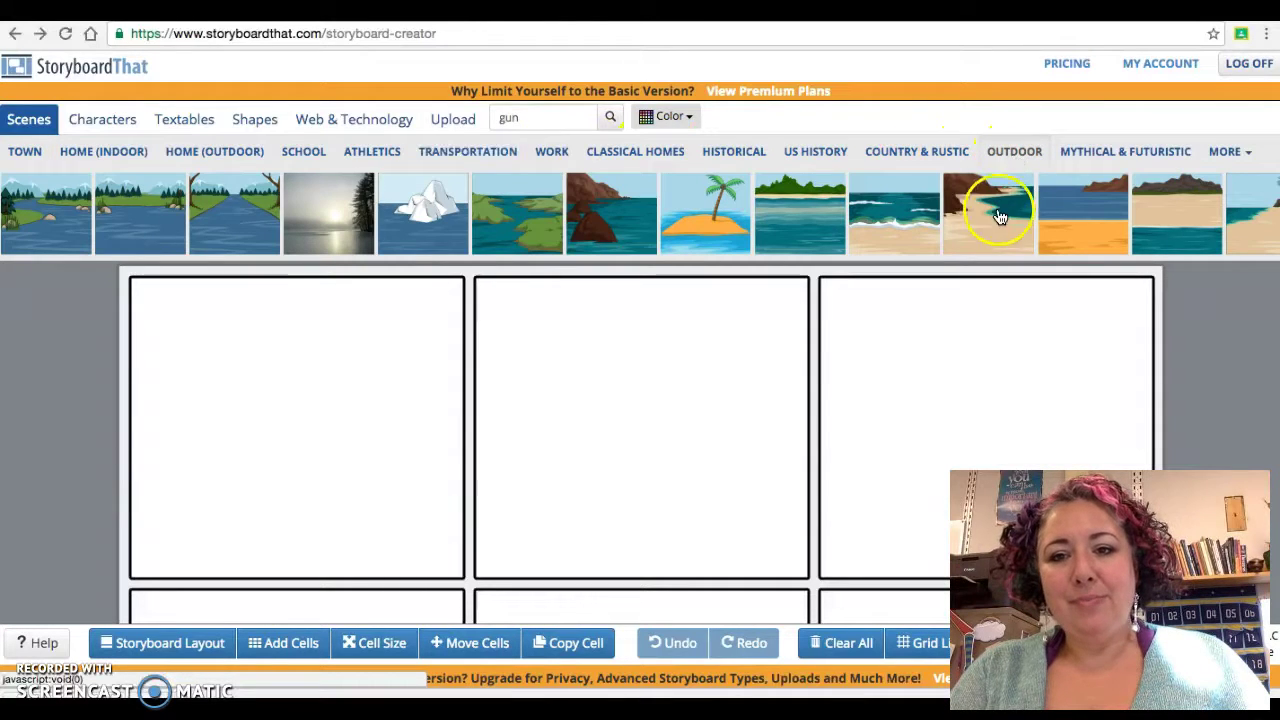
scroll(998, 215, right, 6)
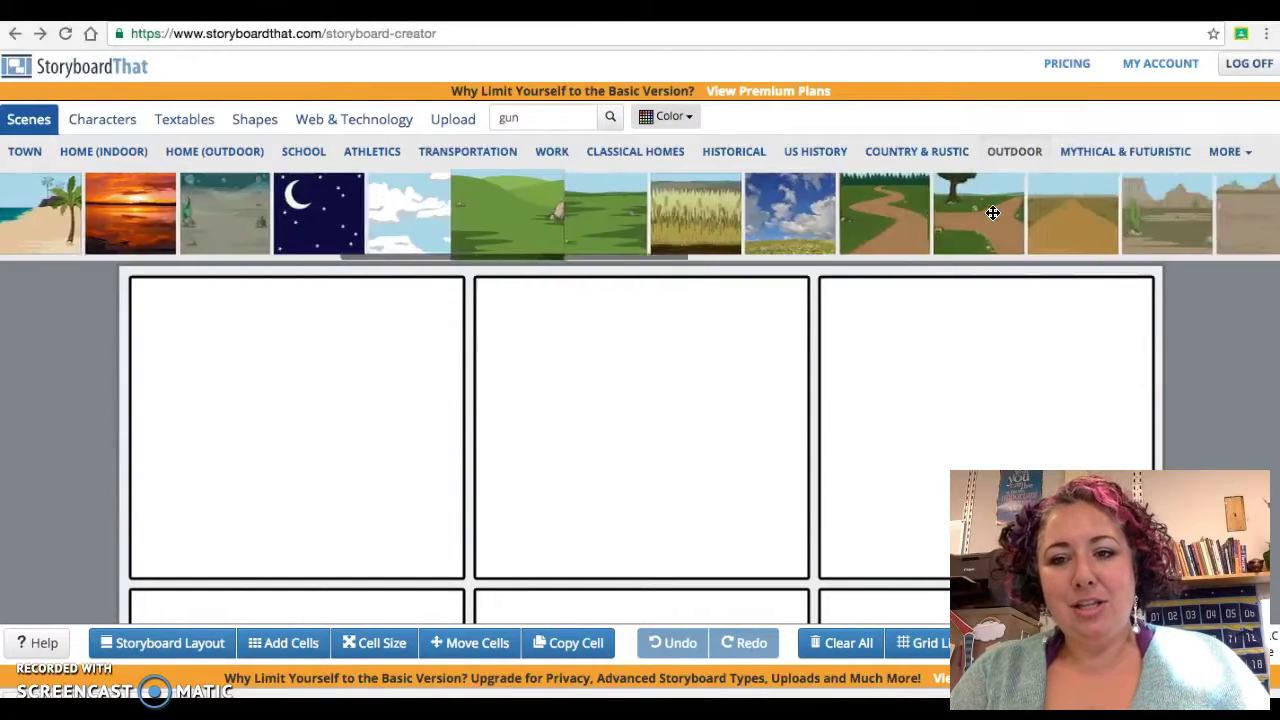
scroll(992, 212, right, 10)
click(889, 236)
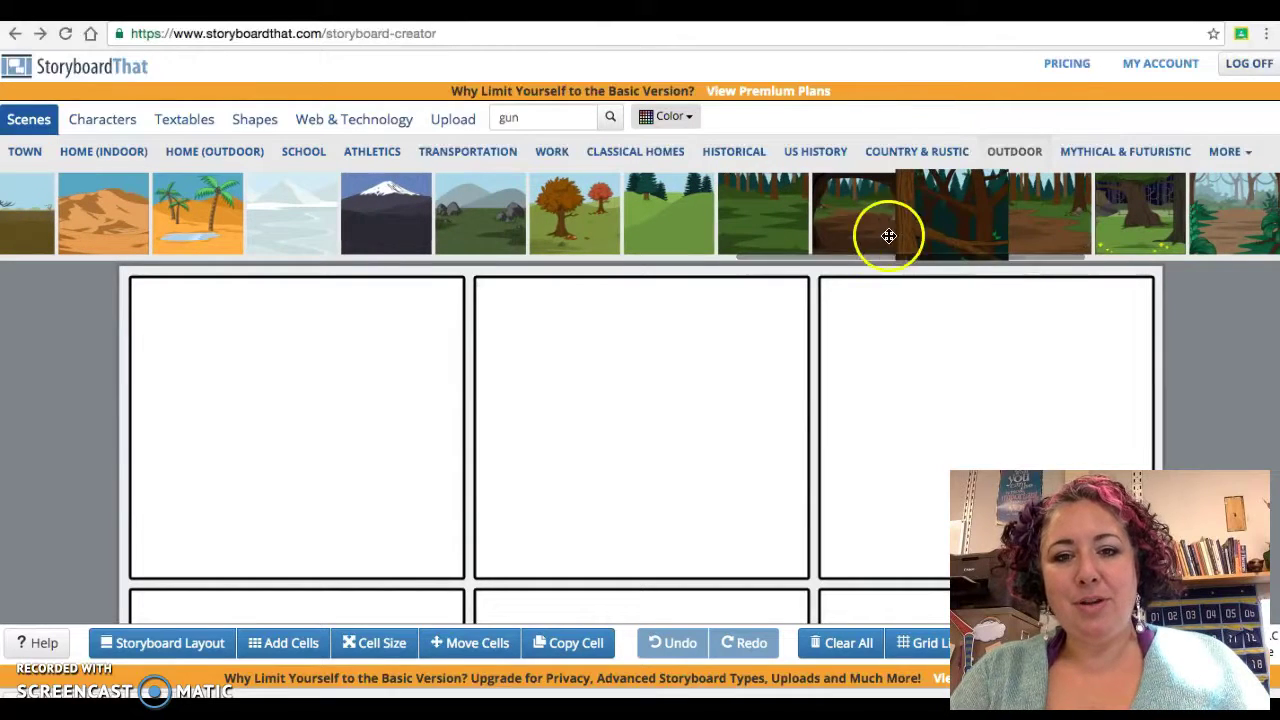
Place the forest scene in cell one and give it a dark navy sky
drag(889, 236, 359, 447)
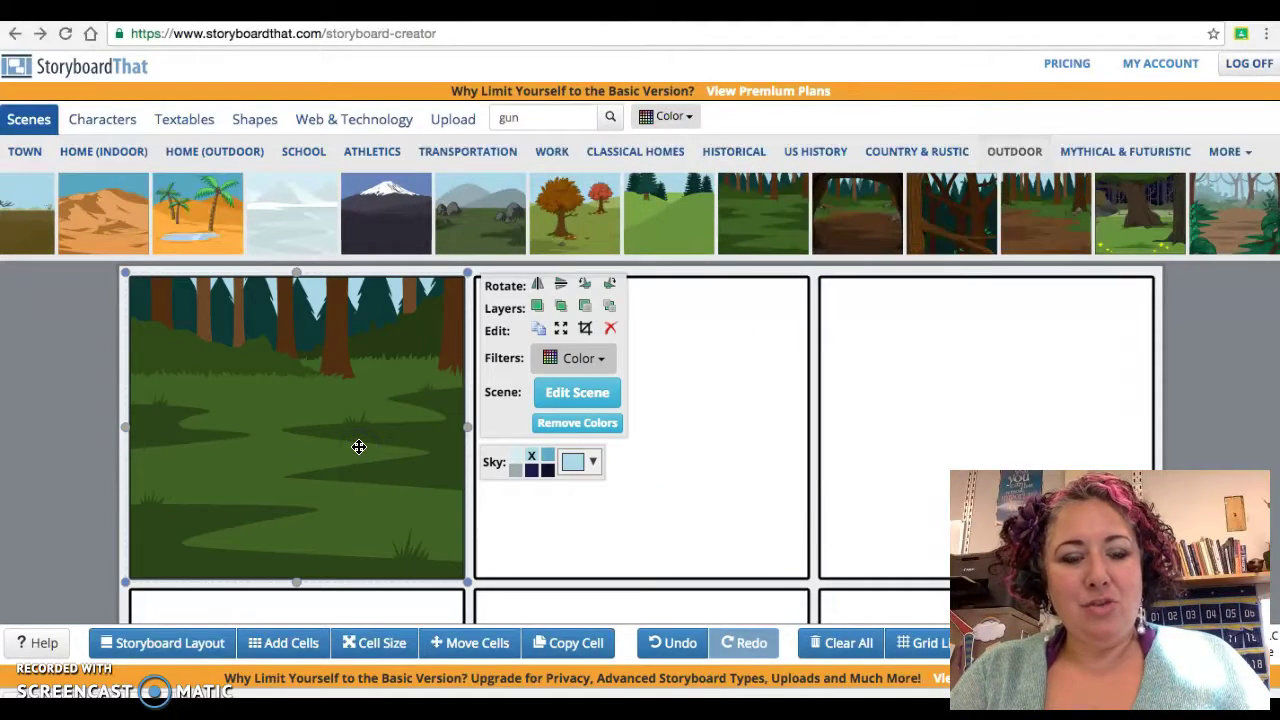
click(548, 472)
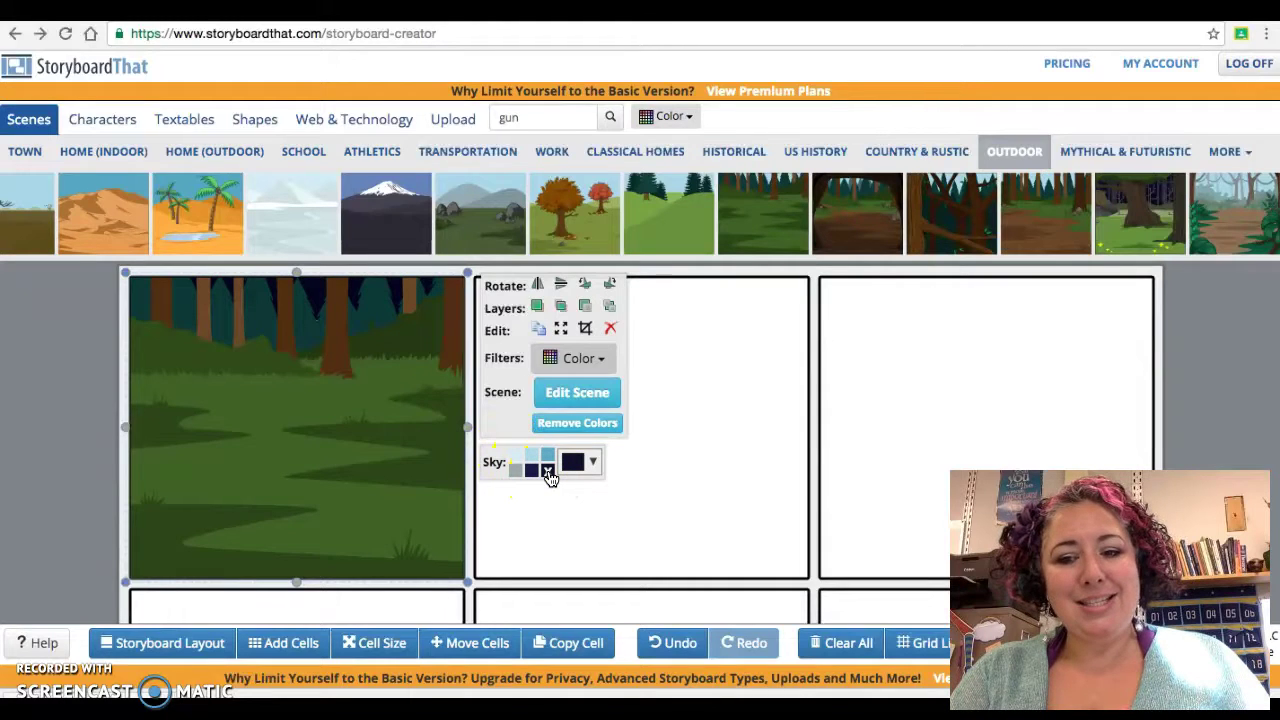
Add the uniformed old man from the 1900S characters to cell one and enlarge him
click(110, 121)
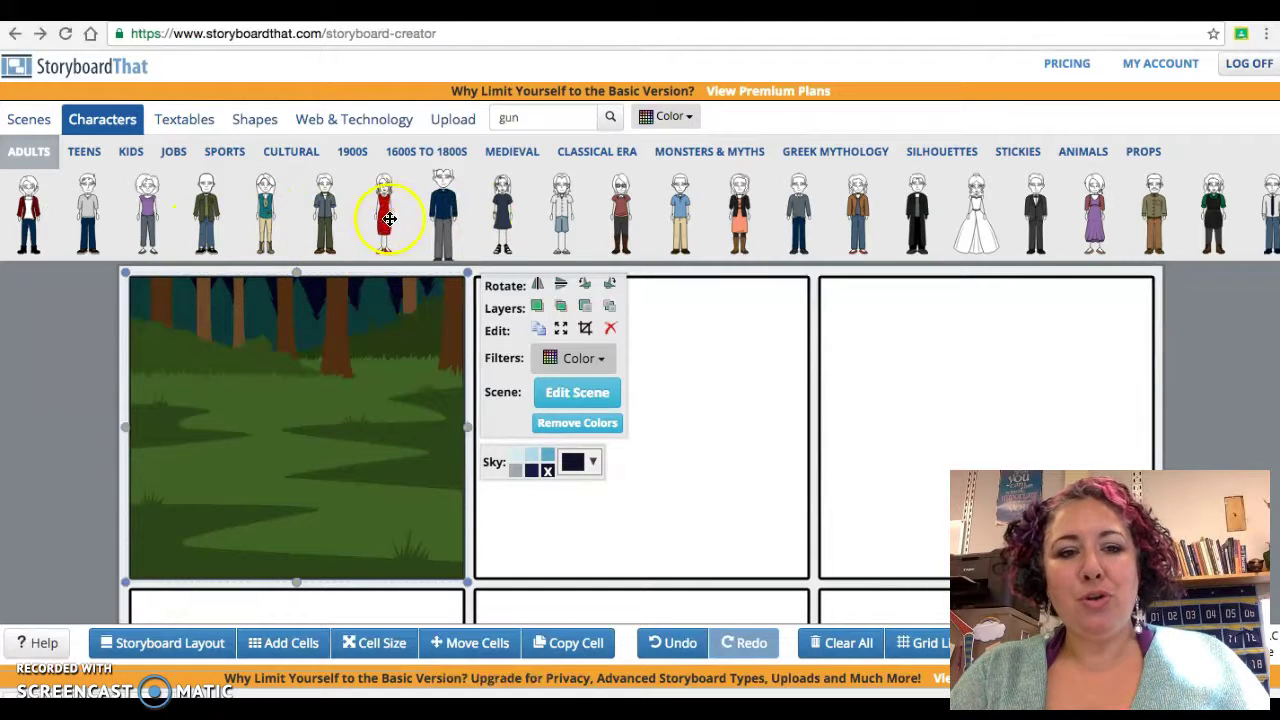
click(353, 154)
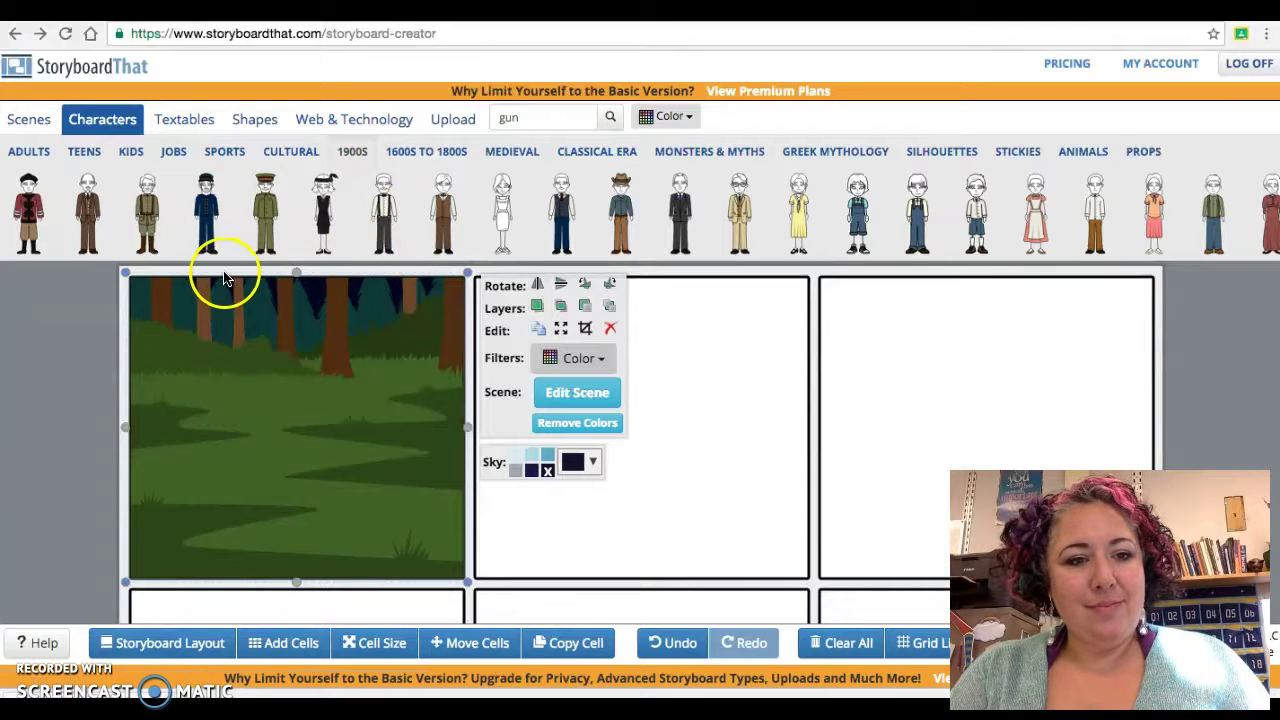
drag(155, 215, 198, 451)
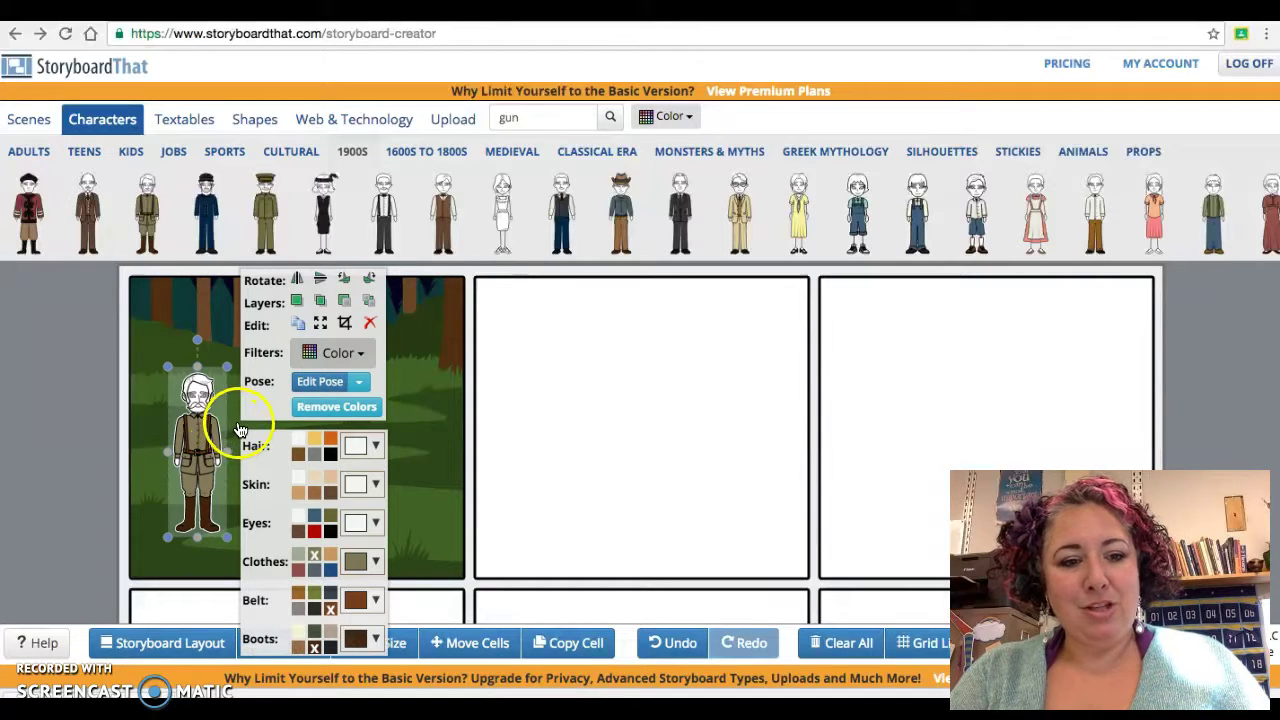
drag(228, 367, 200, 325)
click(200, 325)
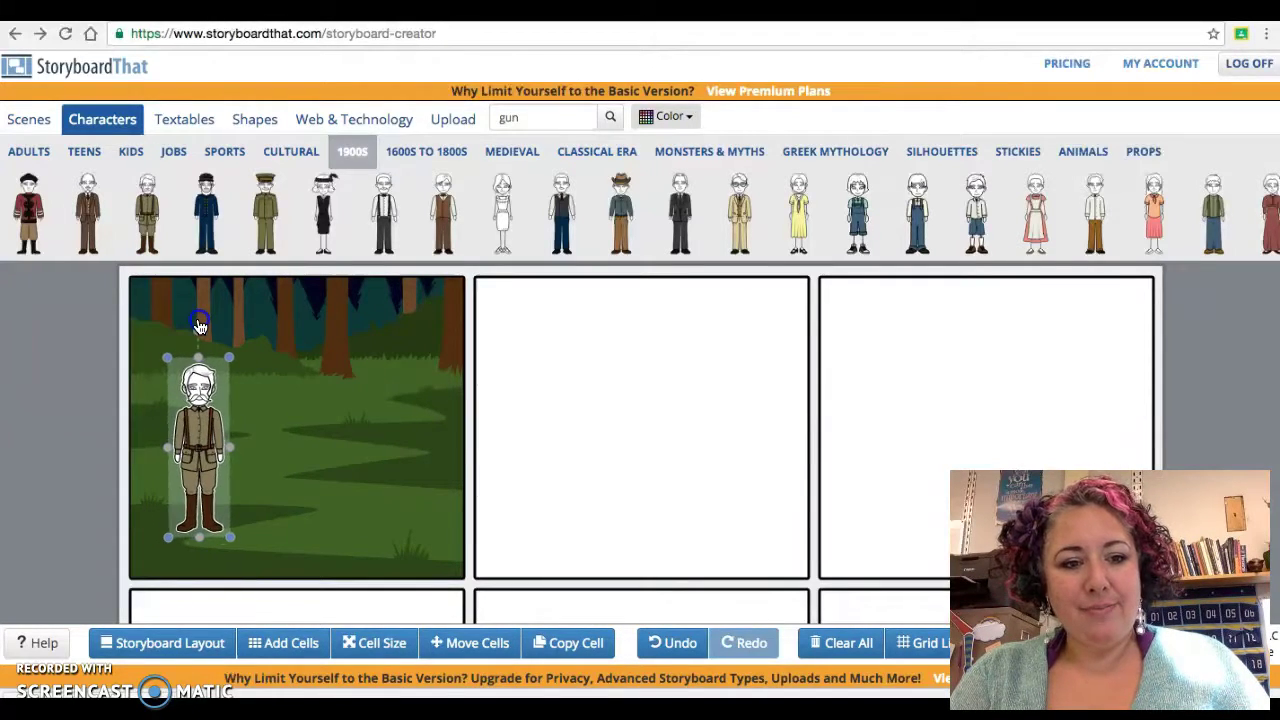
Give the old soldier grey hair, light tan skin and olive-green eyes
click(200, 325)
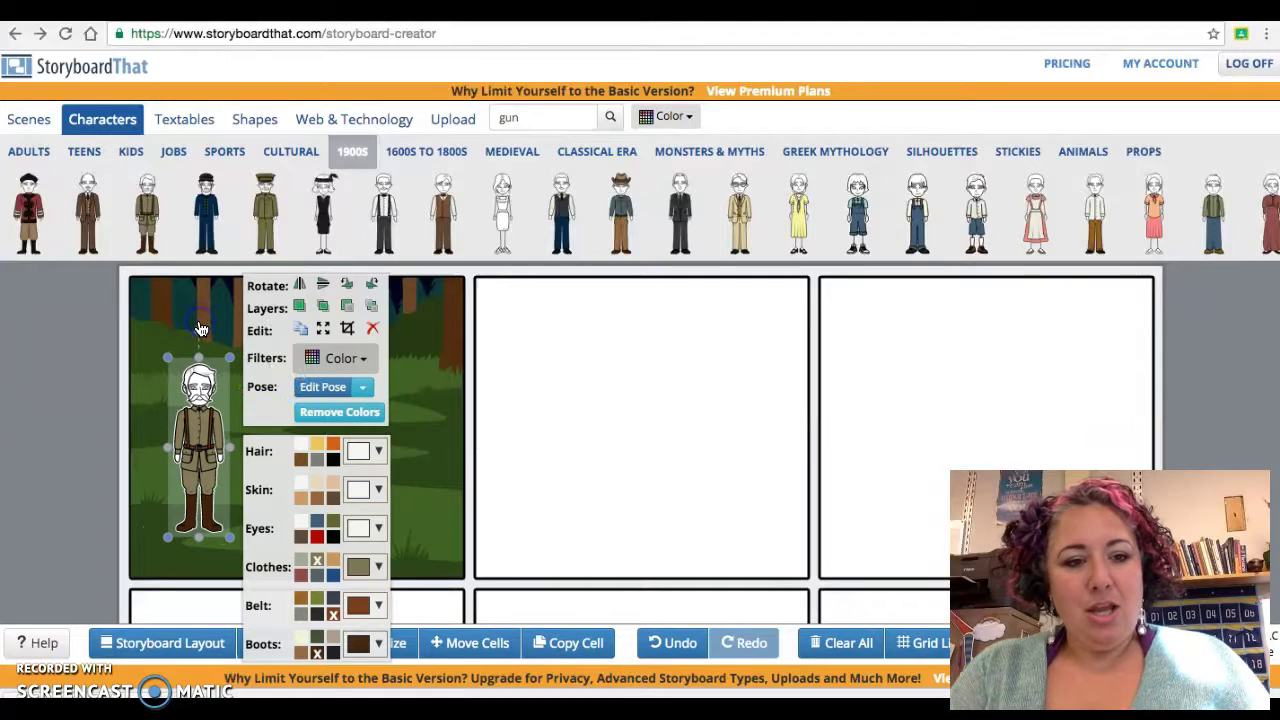
click(323, 461)
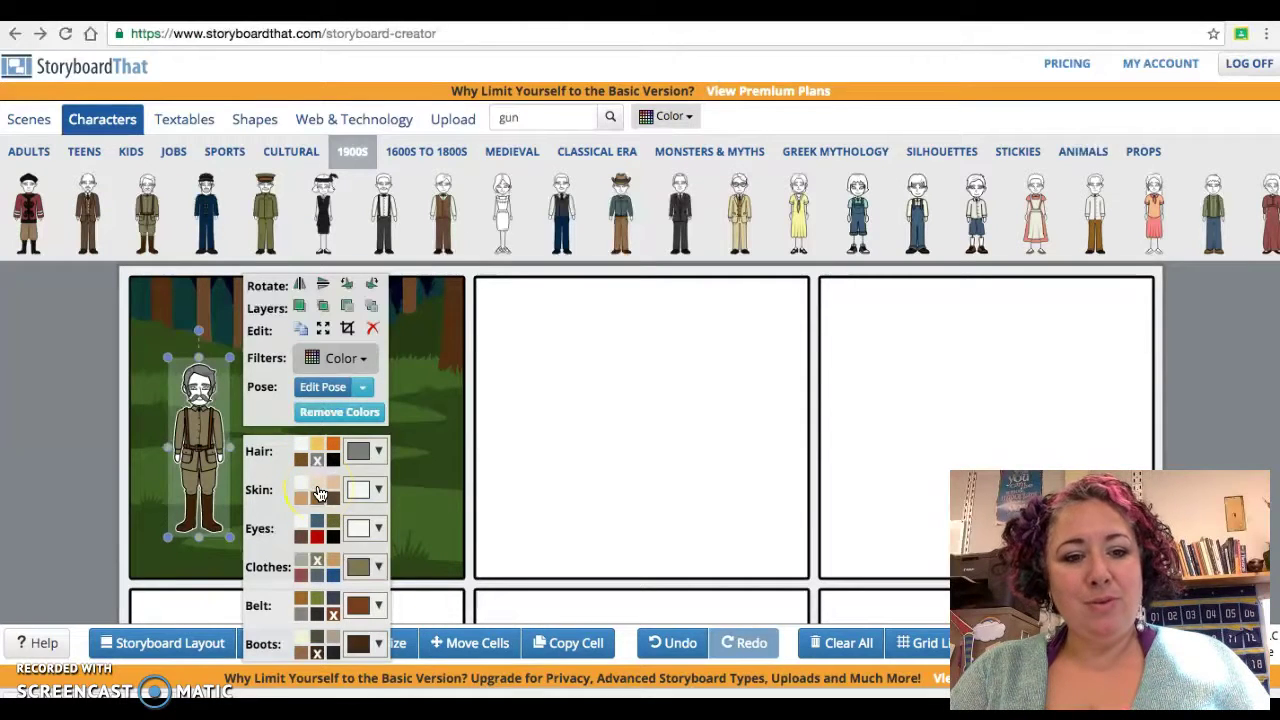
click(318, 489)
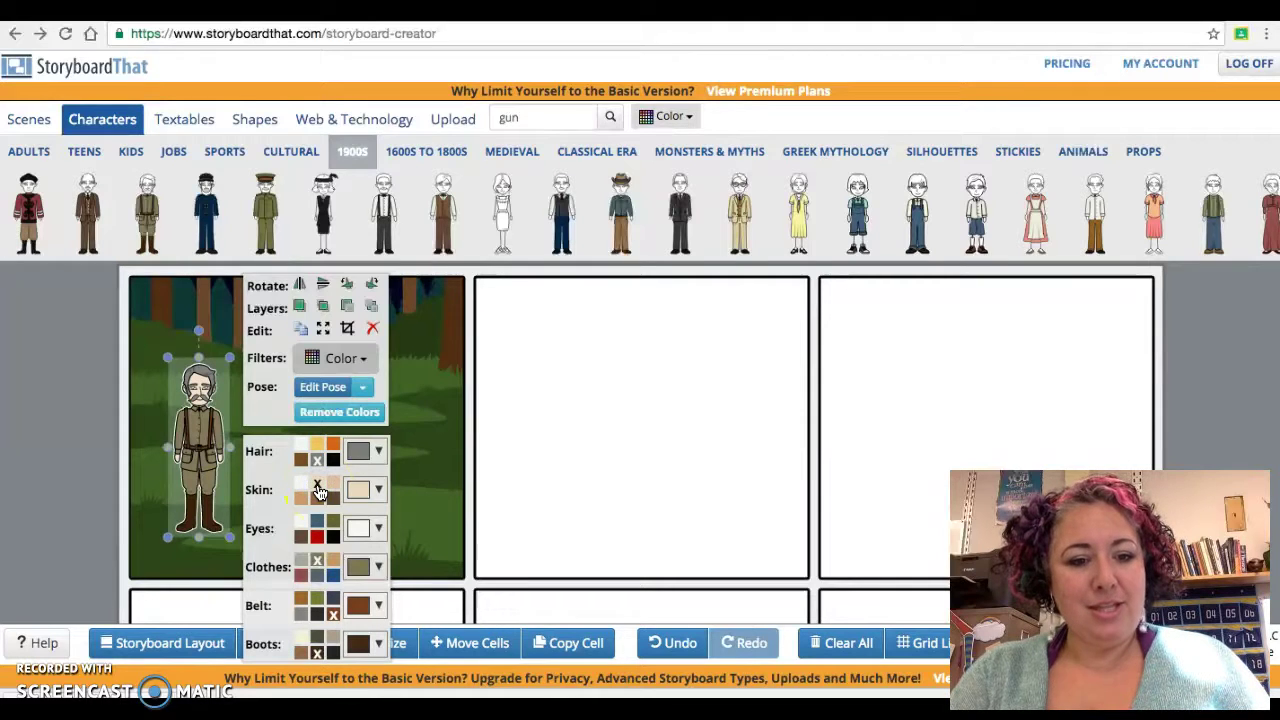
click(326, 527)
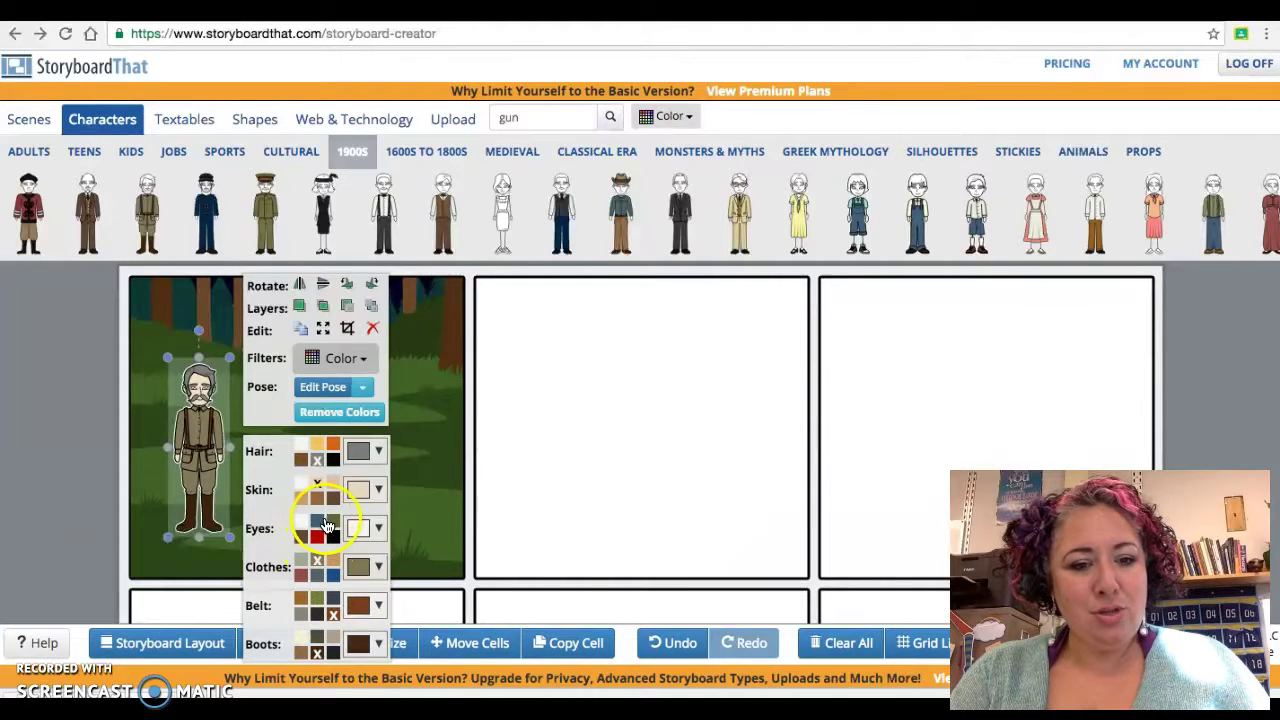
click(331, 524)
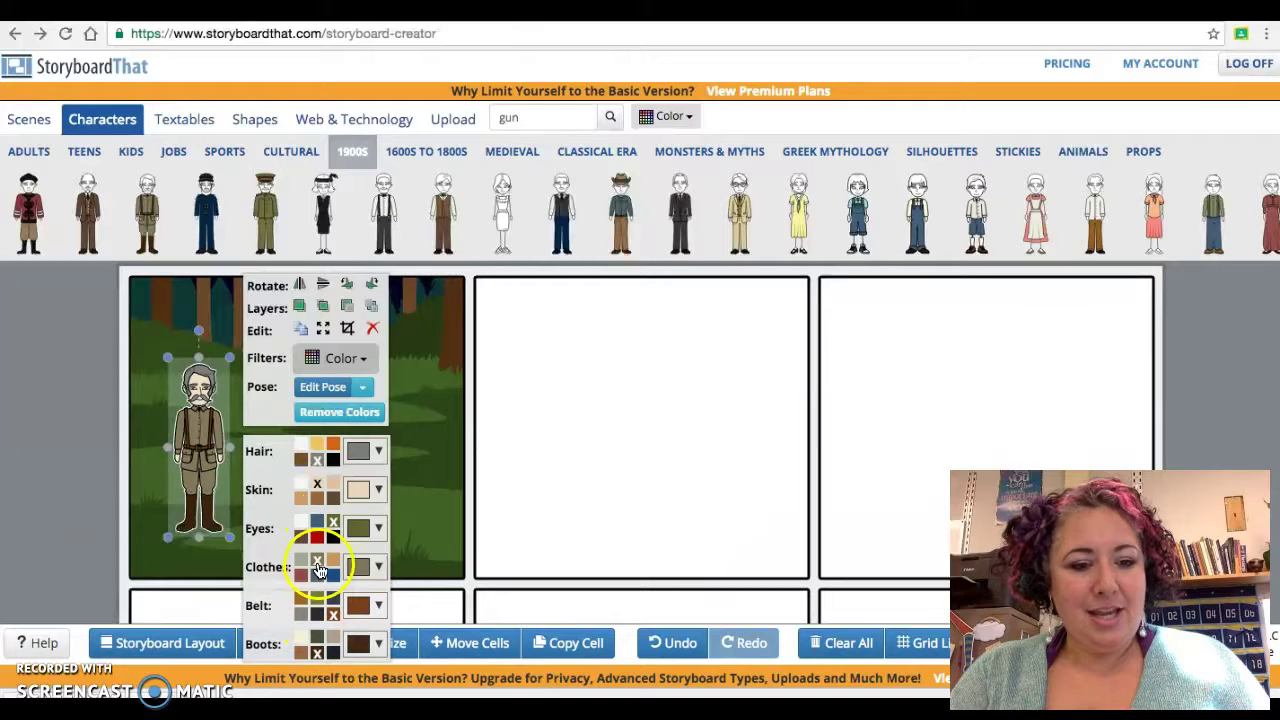
click(329, 612)
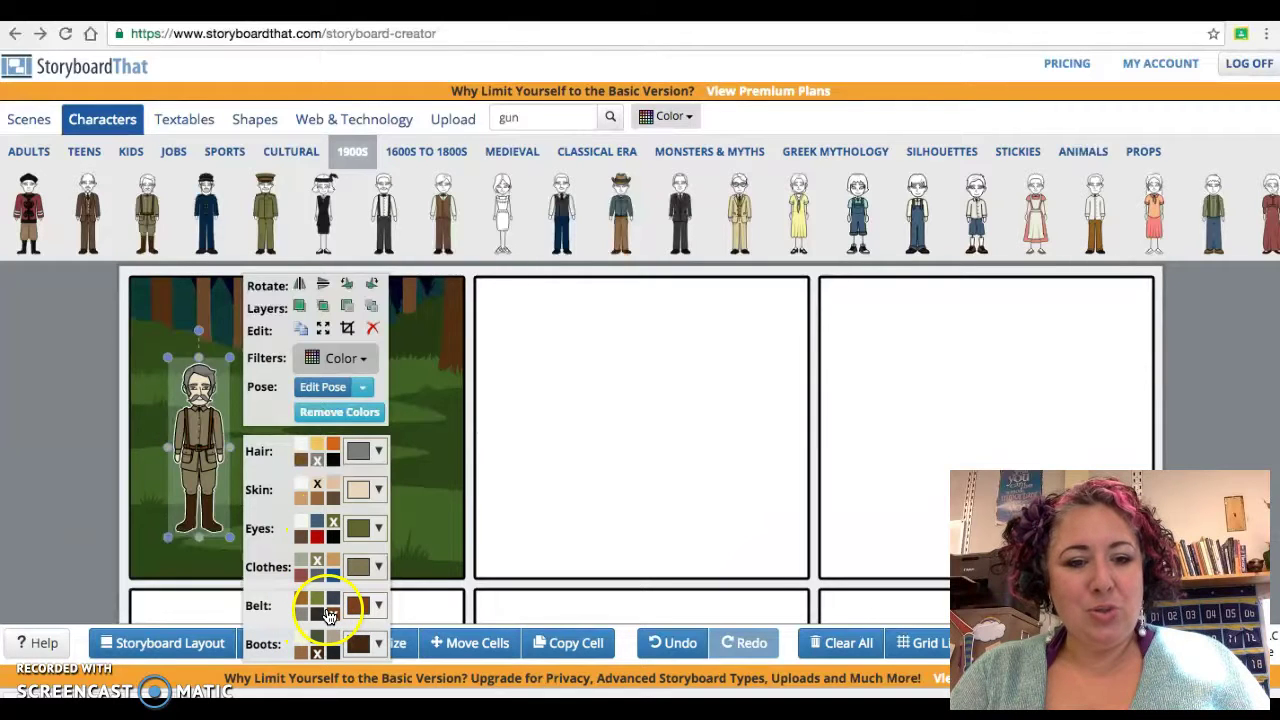
click(413, 520)
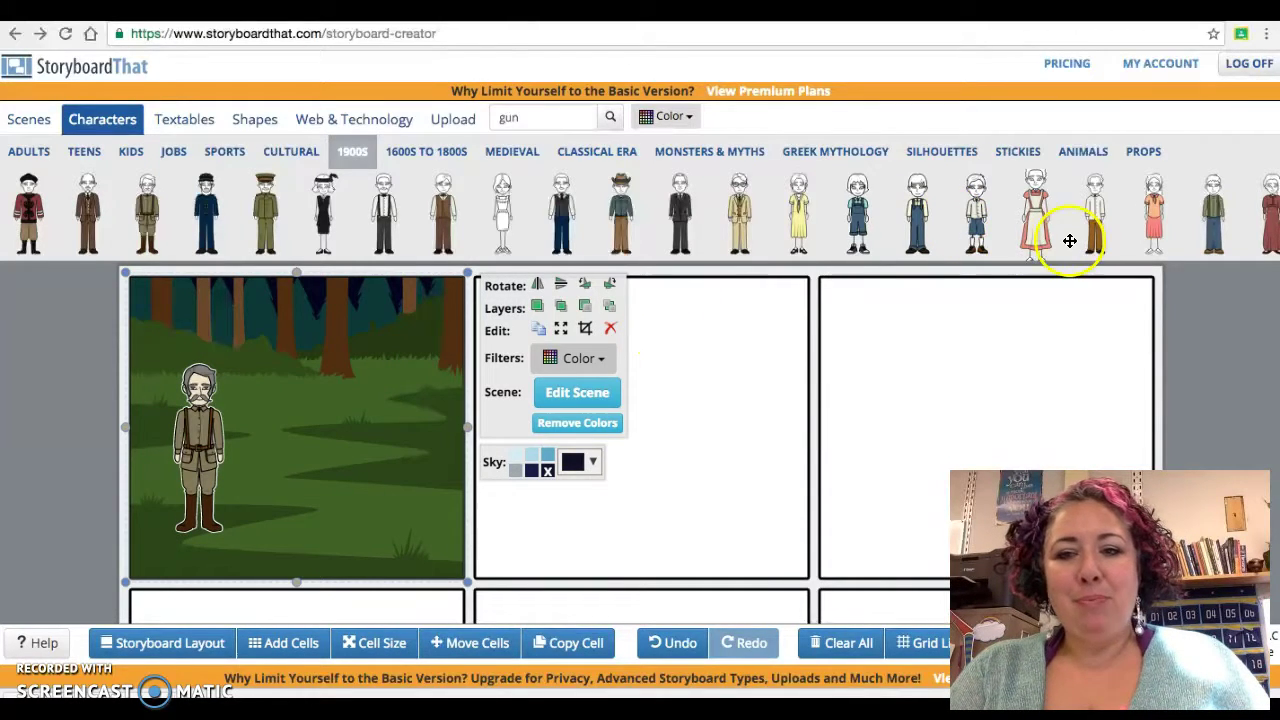
Search the Props clipart for 'gun'
click(1143, 151)
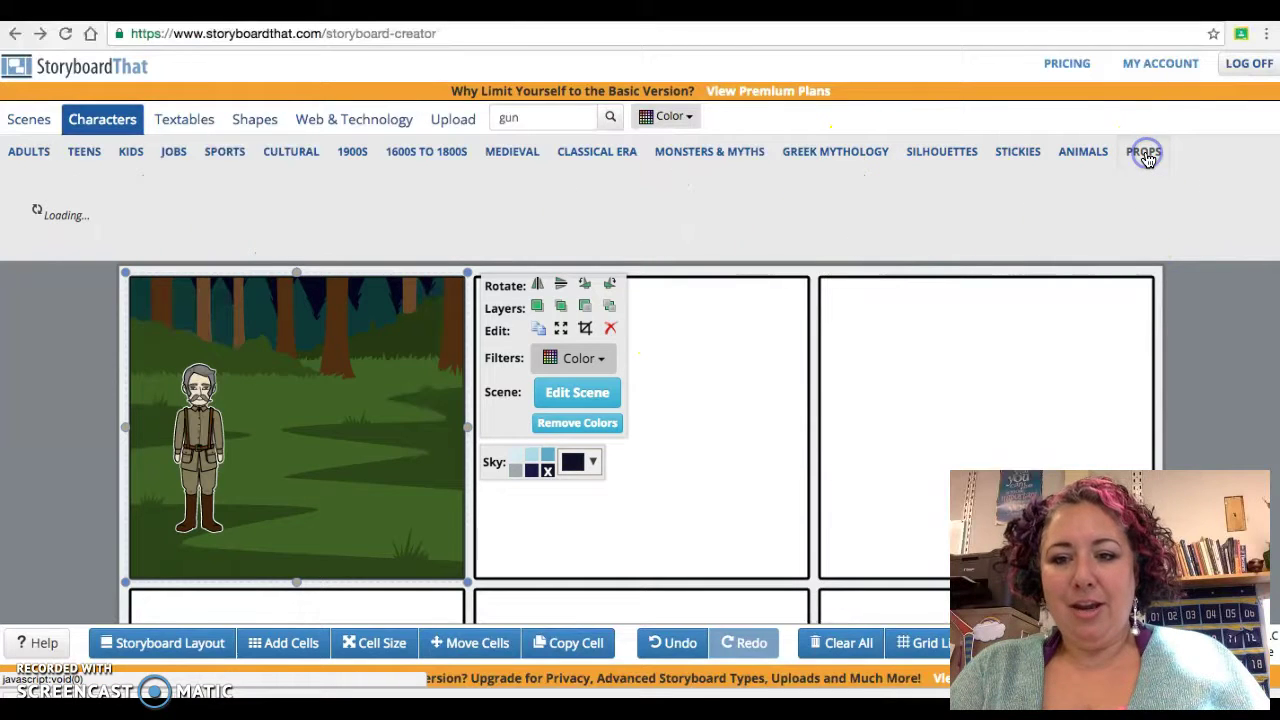
click(551, 118)
click(528, 118)
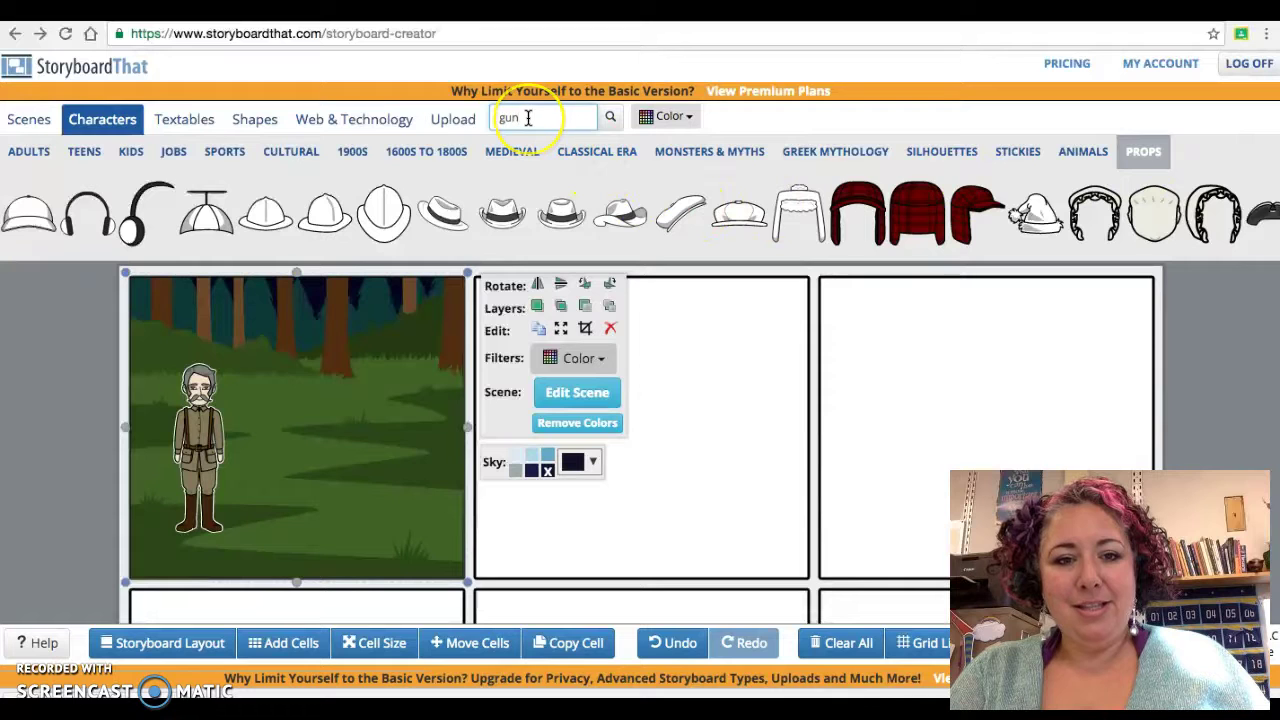
key(Return)
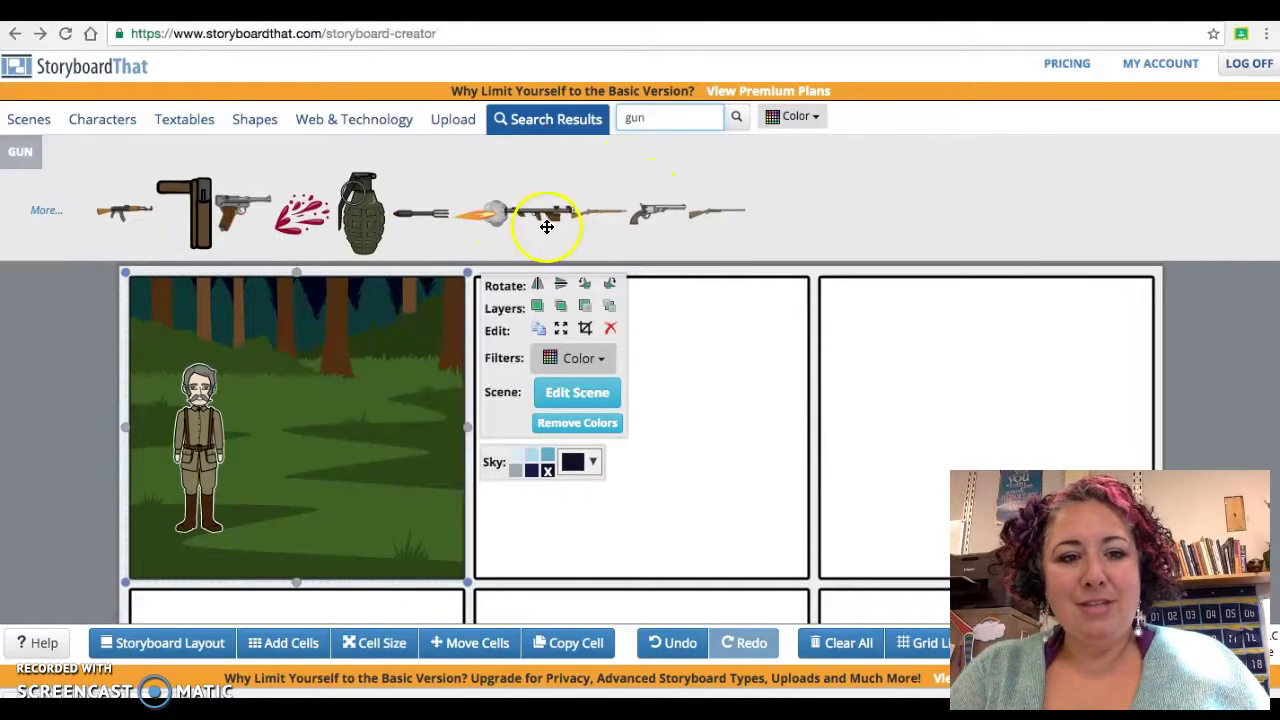
Place the rifle across the old soldier's hands in cell one
click(608, 218)
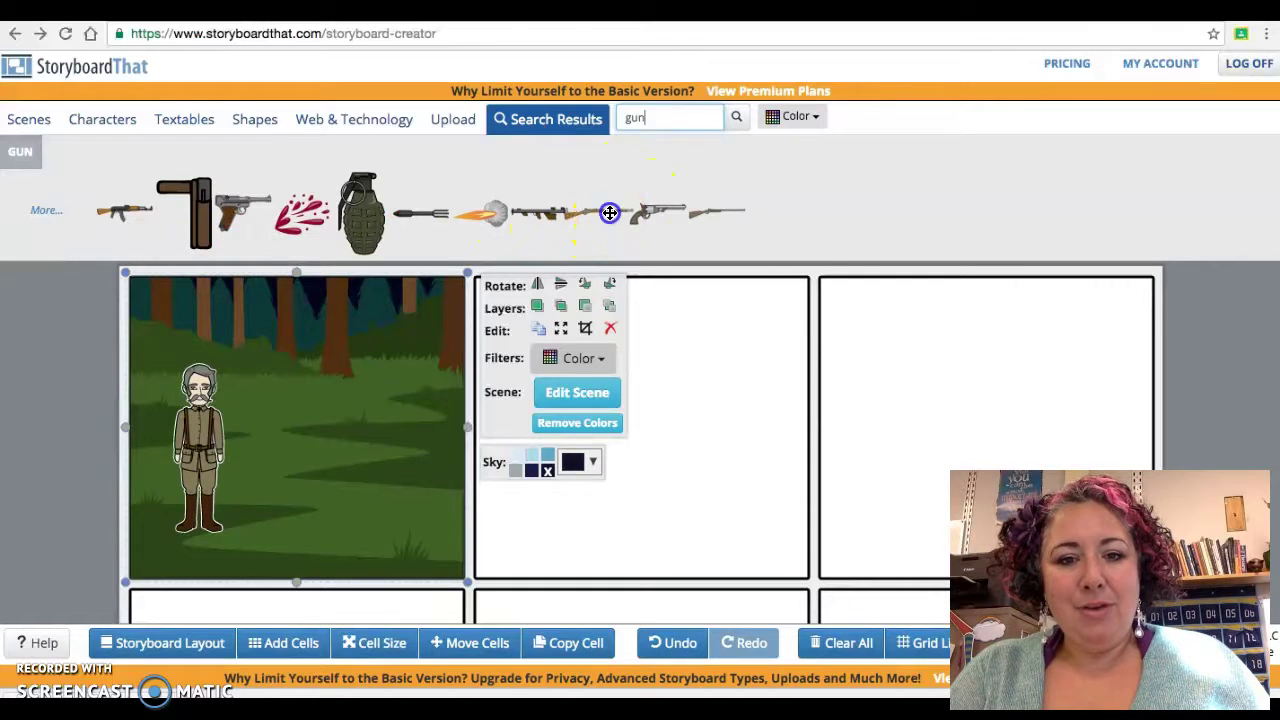
drag(610, 213, 201, 463)
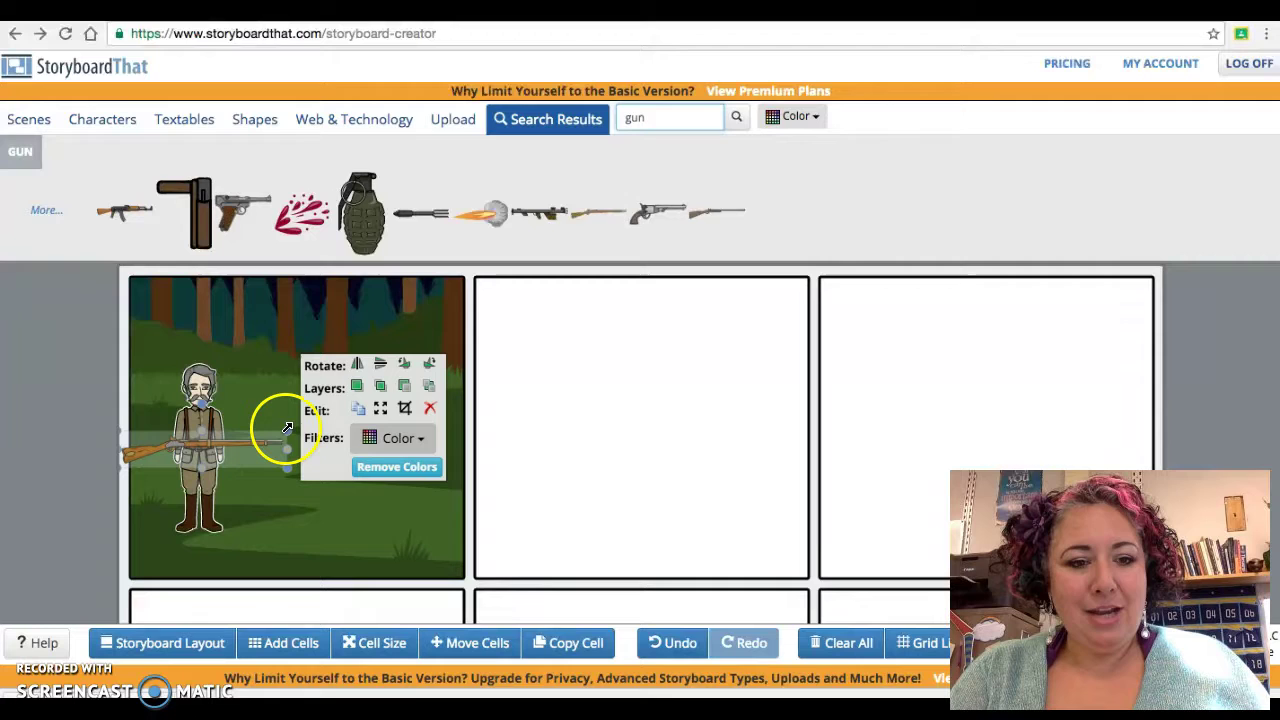
drag(287, 428, 233, 458)
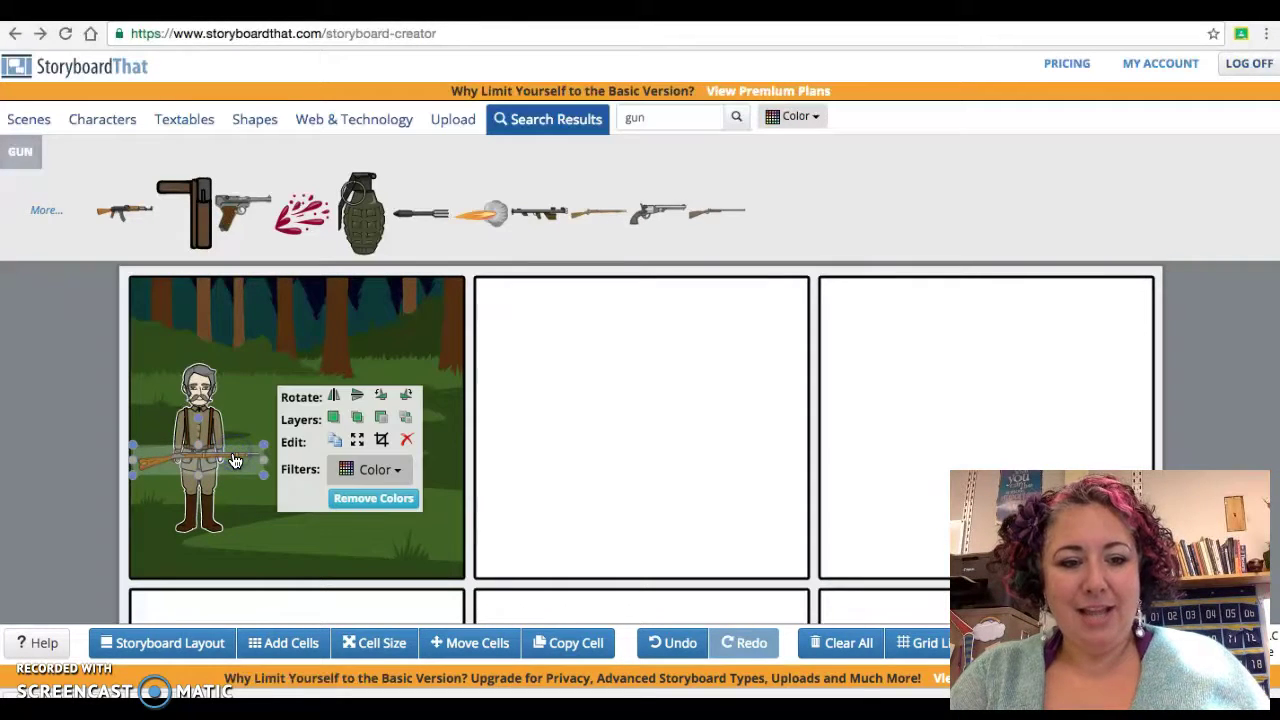
click(251, 528)
click(472, 352)
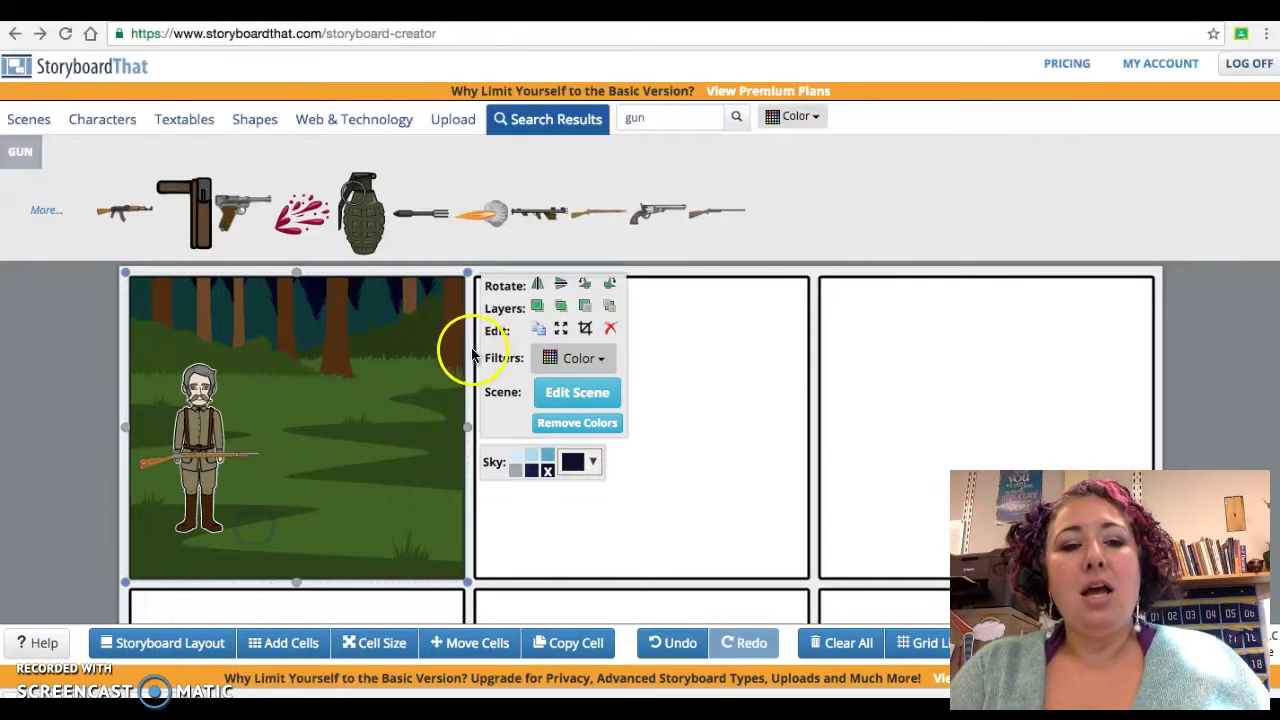
Add a Classic speech bubble above the soldier reading 'Hi Georg!'
click(190, 124)
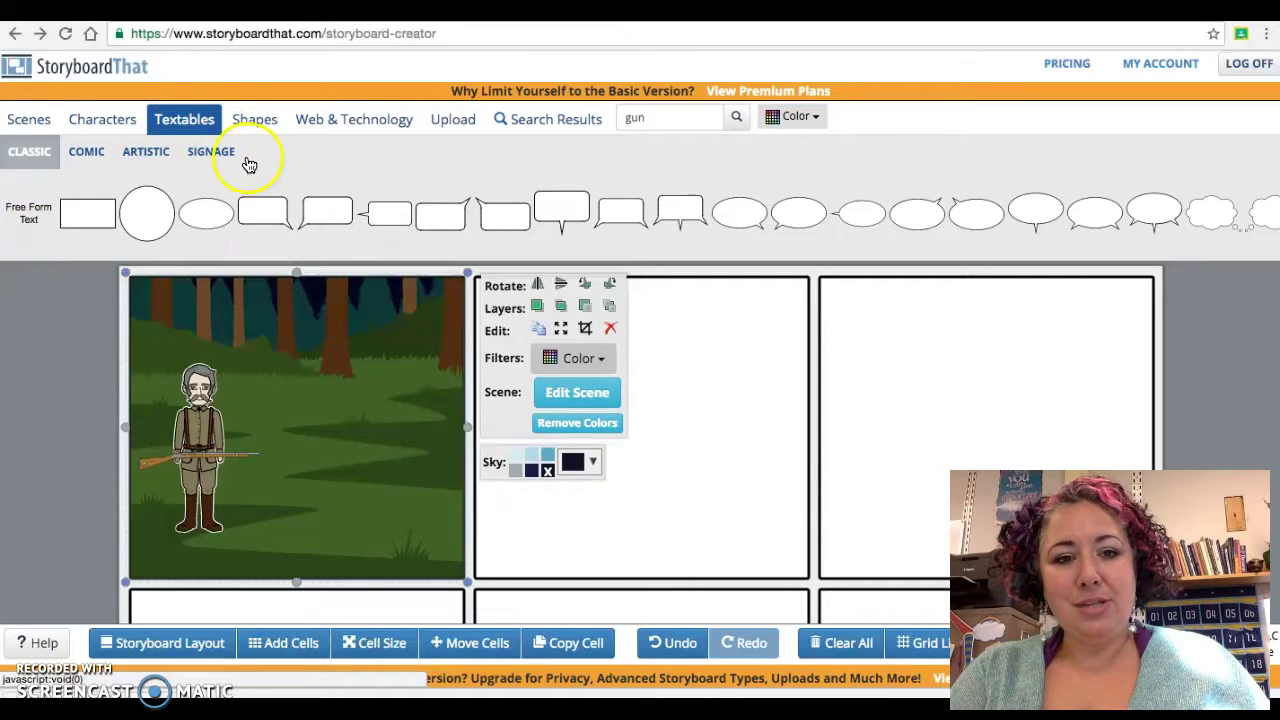
drag(329, 209, 319, 327)
click(442, 552)
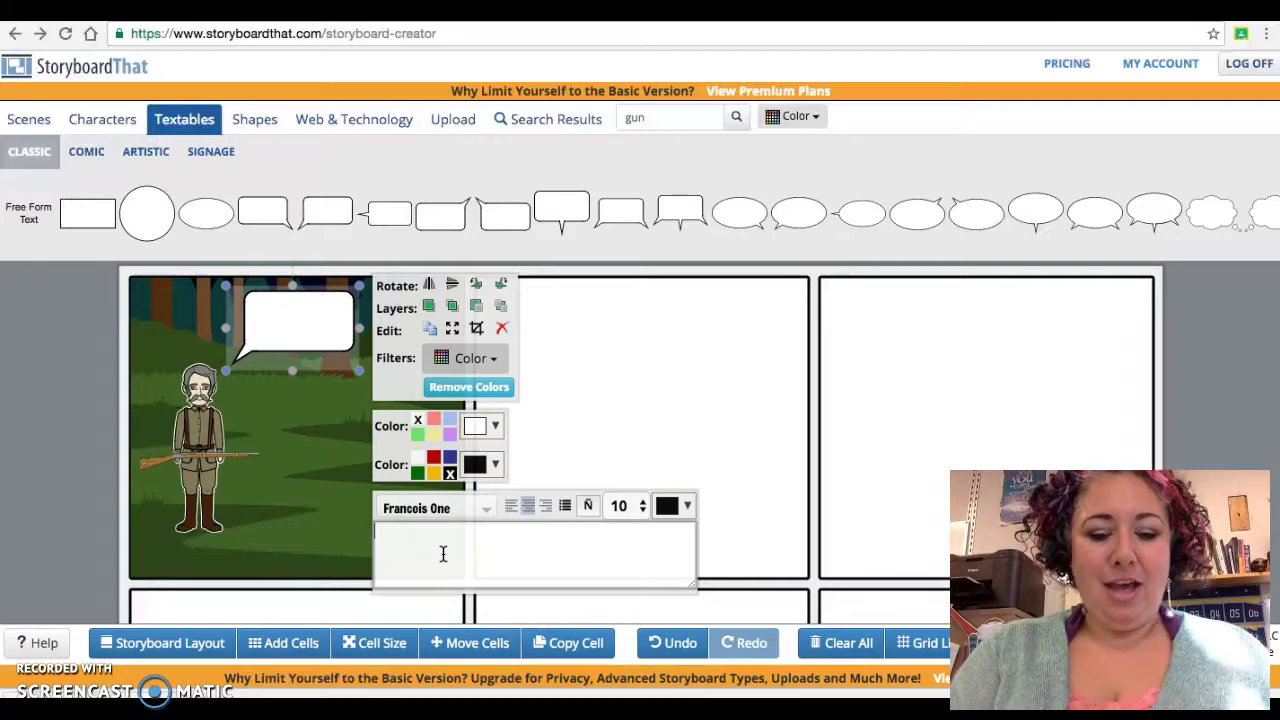
text(Hi Georg!)
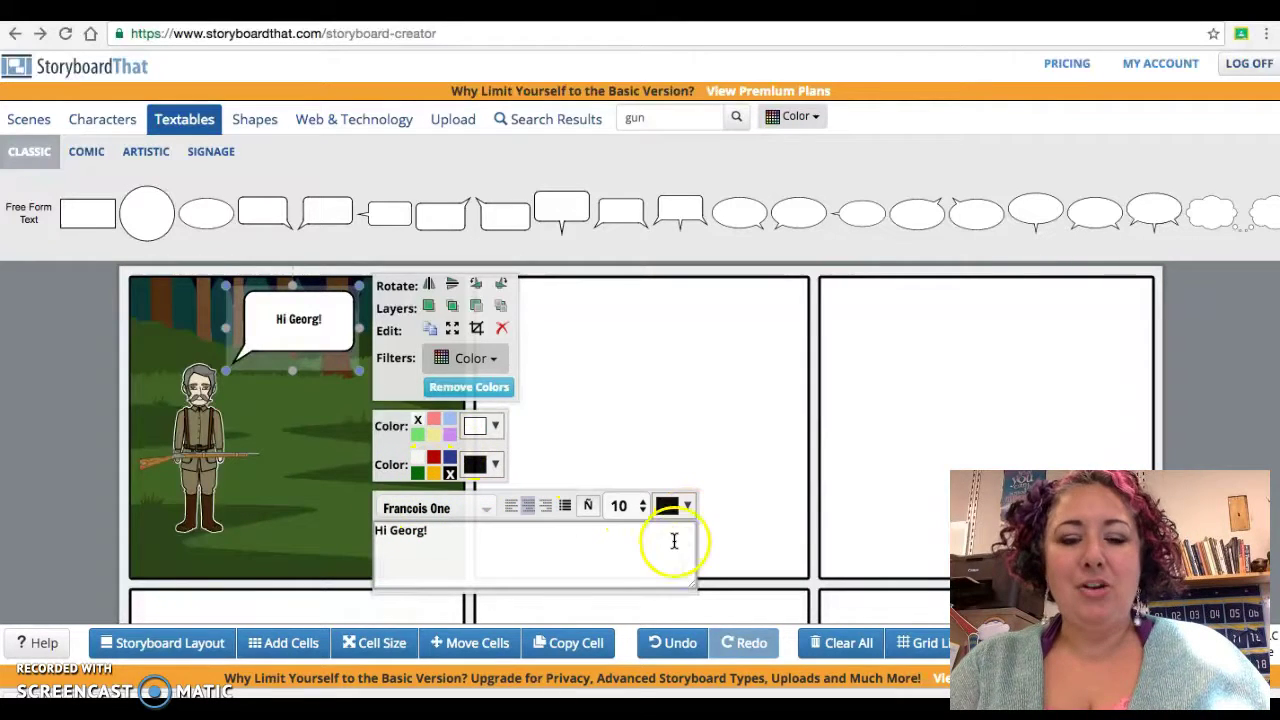
click(599, 385)
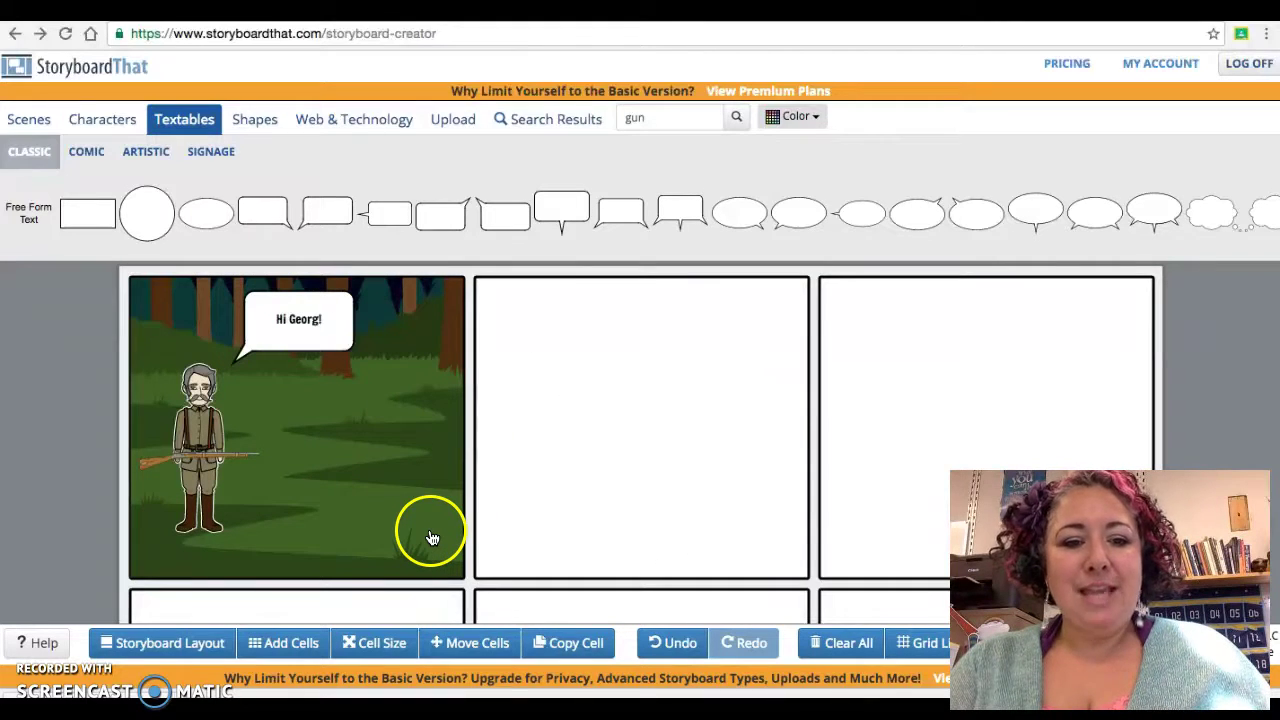